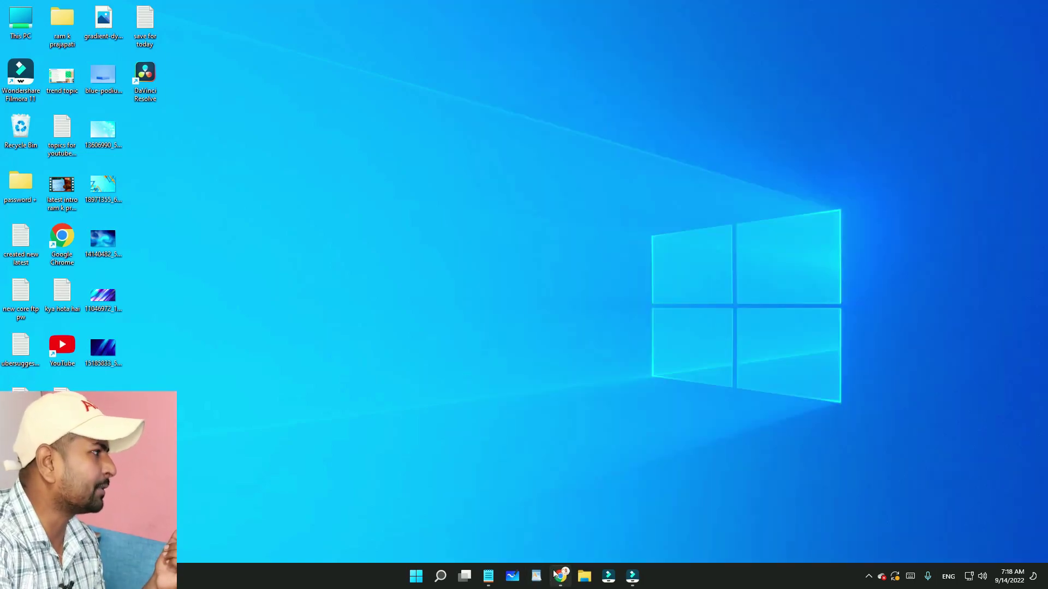
Bring Chrome forward showing the 'easy file locker windows 11' Google search results
click(558, 574)
click(535, 5)
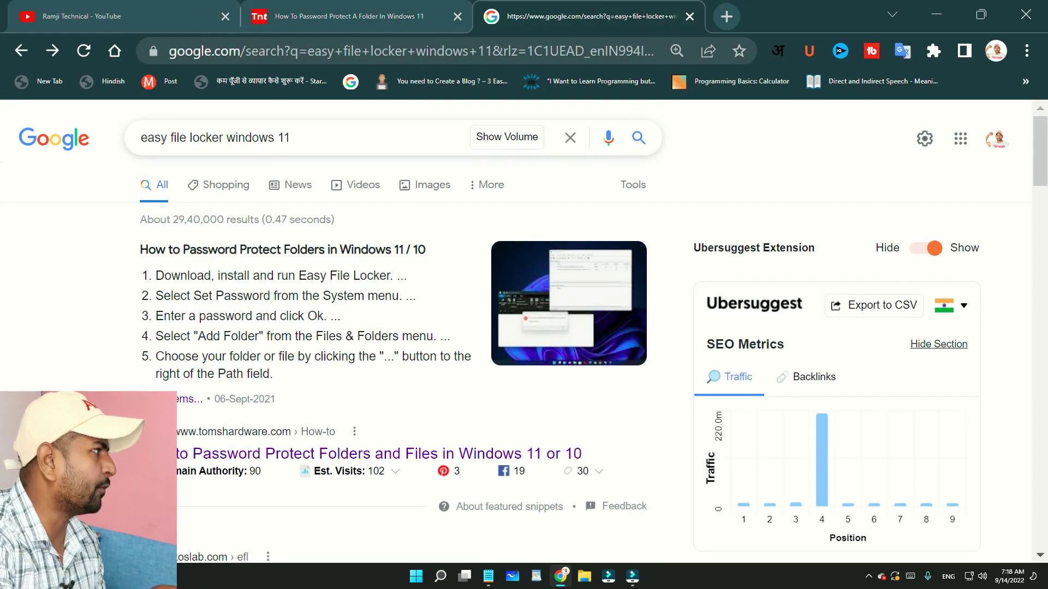
Open the Easy File Locker page on xoslab.com and start the 64-bit download
scroll(108, 213, down, 2)
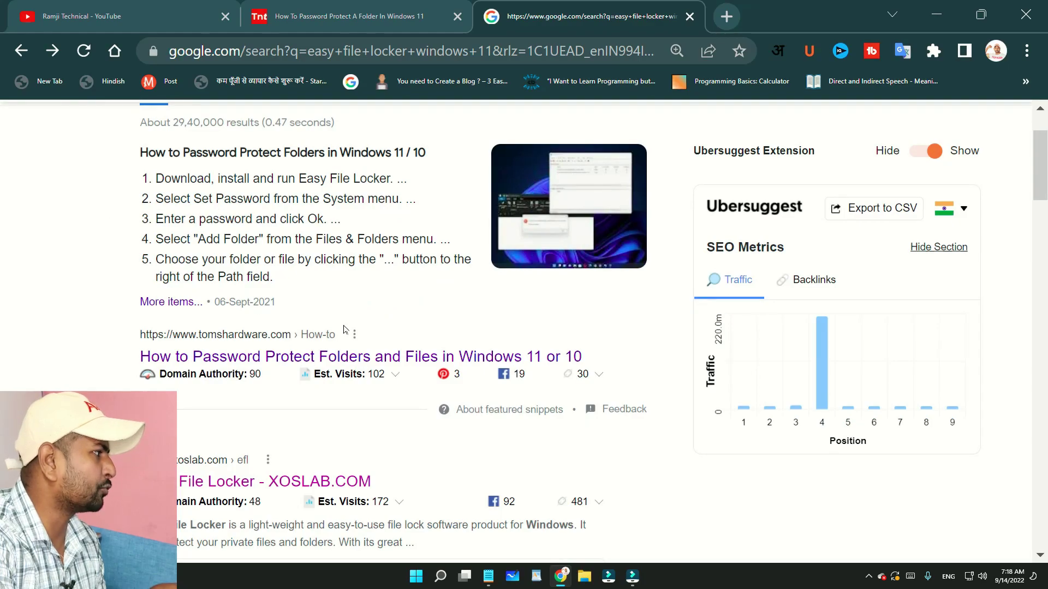
scroll(358, 322, down, 4)
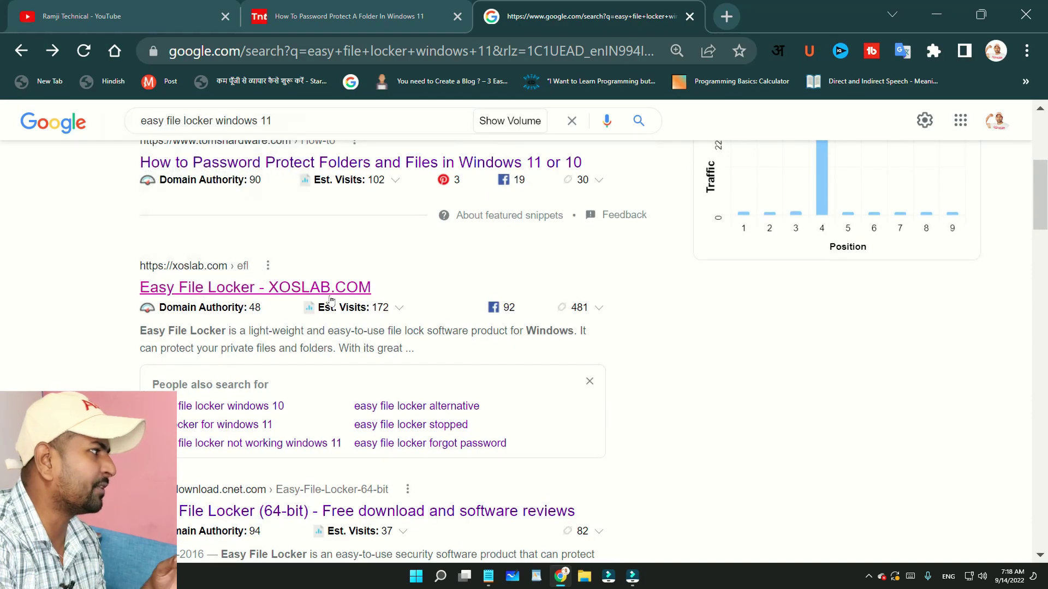
click(324, 297)
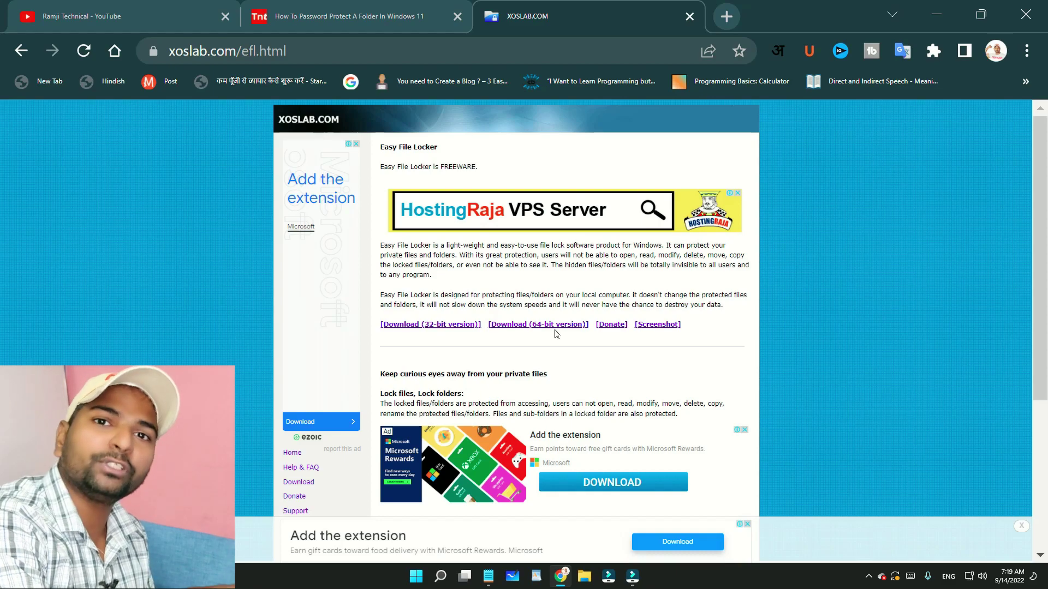
click(559, 326)
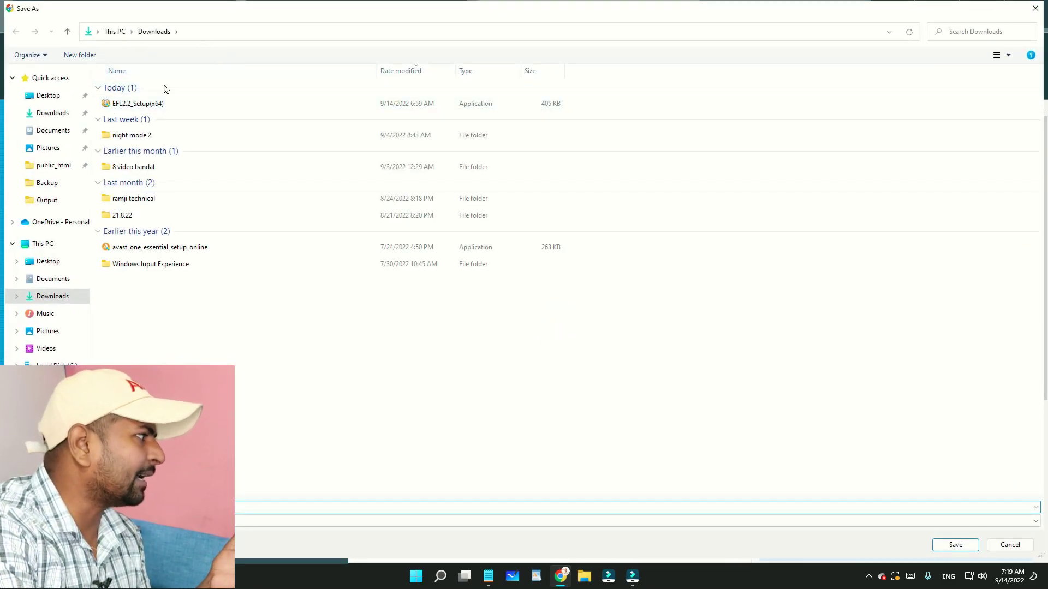
Save the 64-bit installer to Downloads and run it from Chrome
click(950, 545)
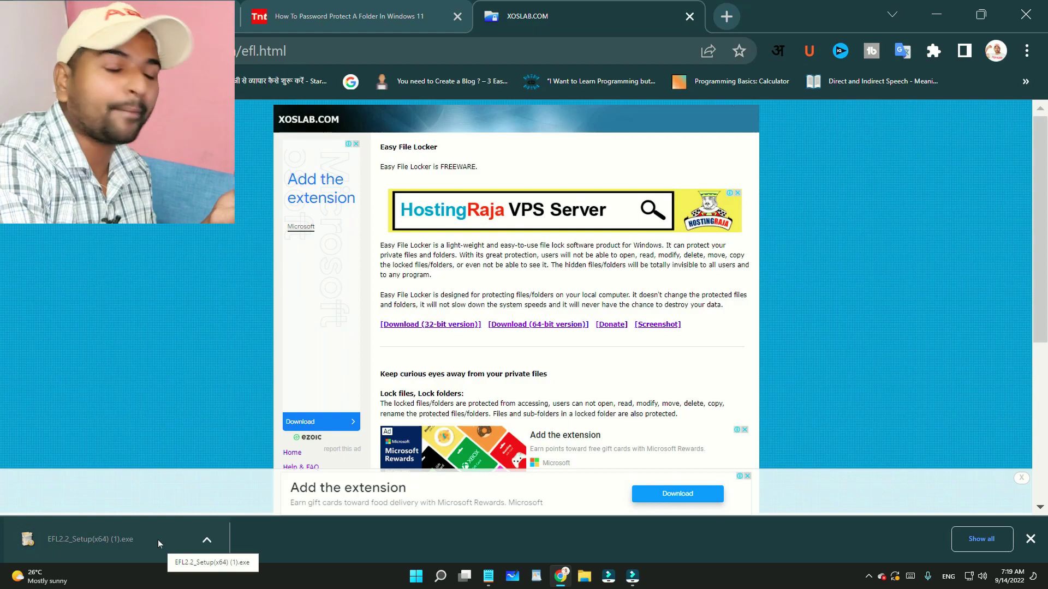
click(207, 540)
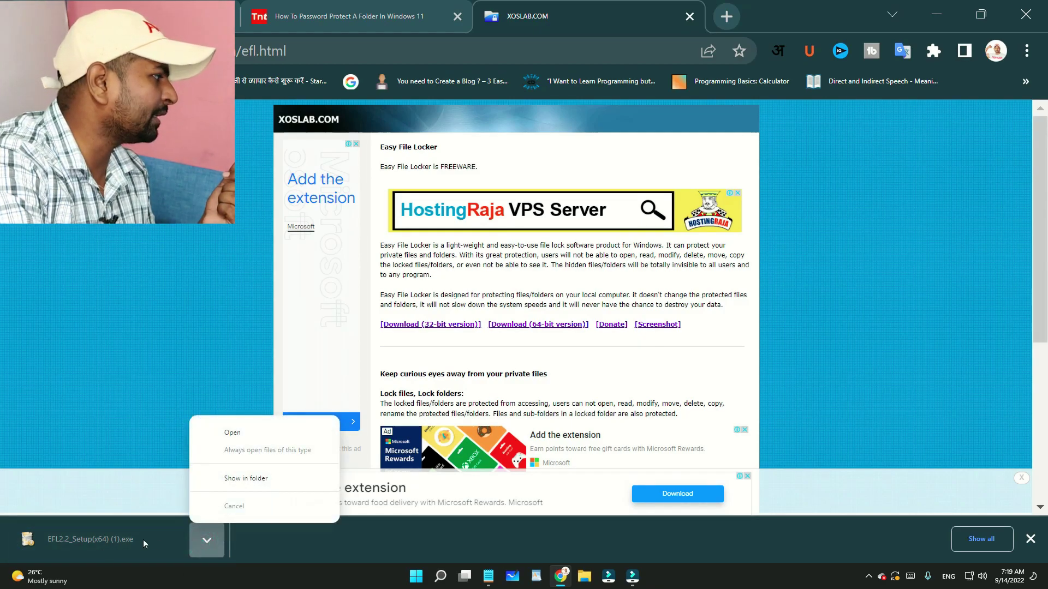
click(264, 435)
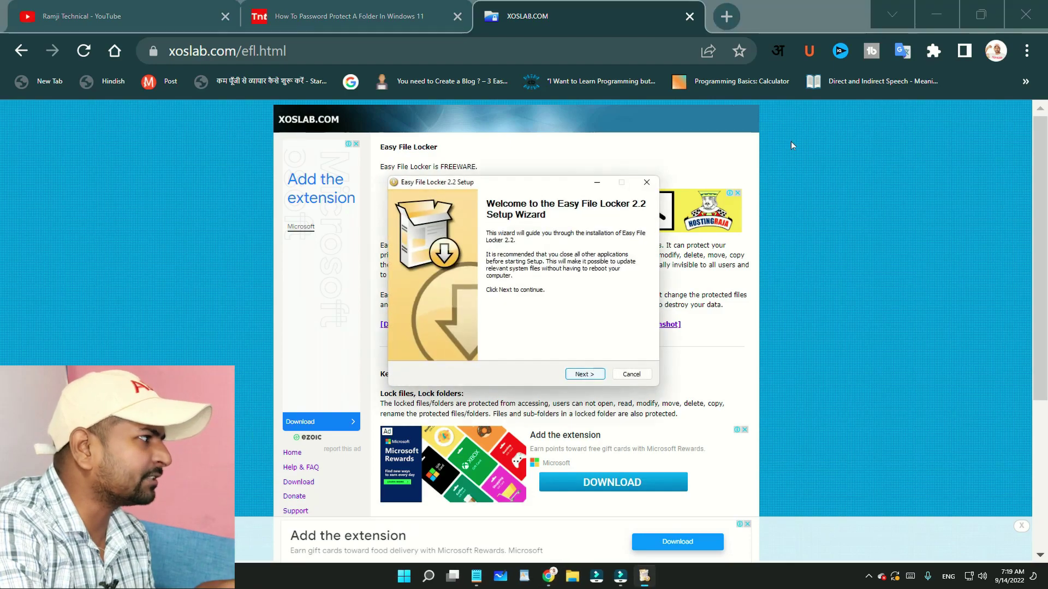
click(937, 27)
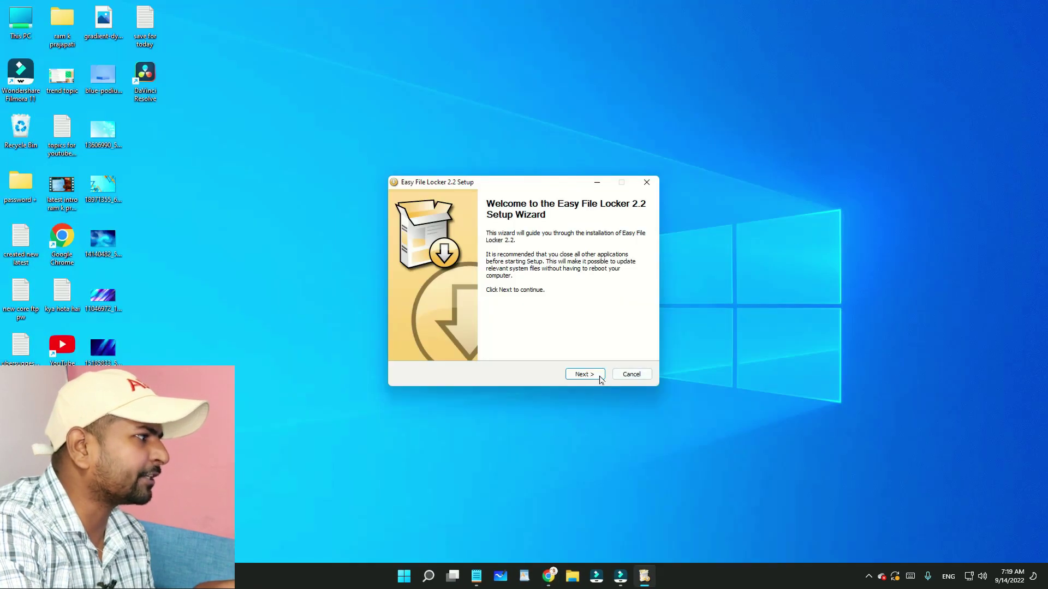
Install Easy File Locker 2.2 with default settings, accepting the license, and launch it
click(600, 376)
click(586, 376)
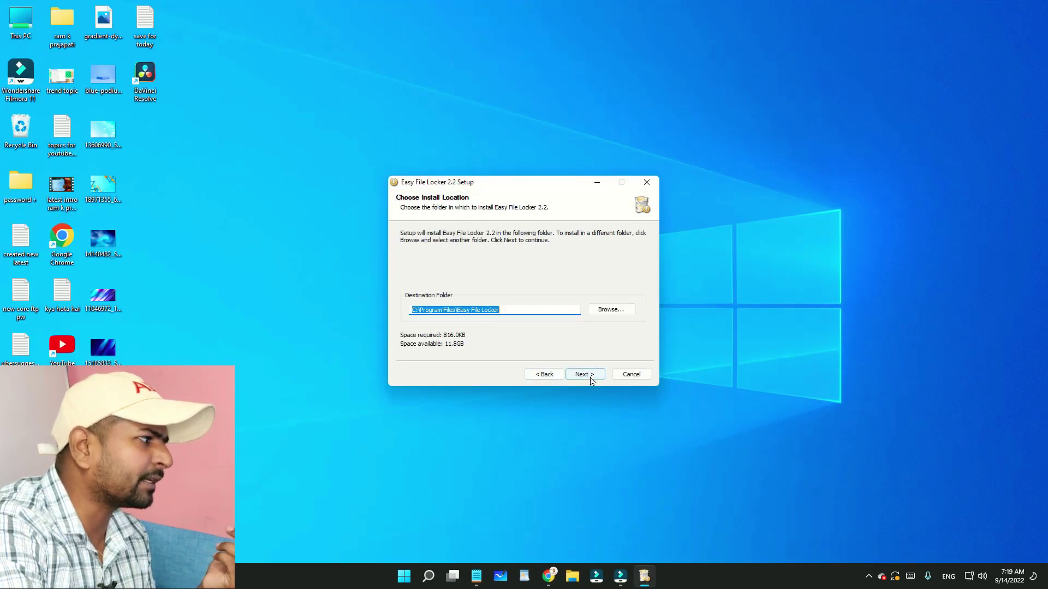
click(584, 374)
click(587, 375)
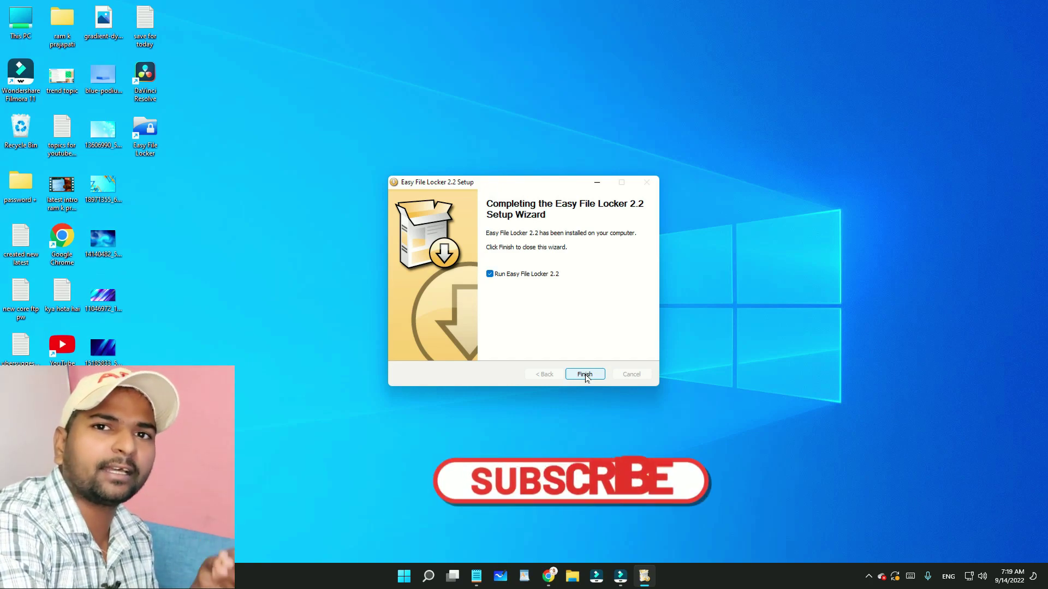
click(585, 376)
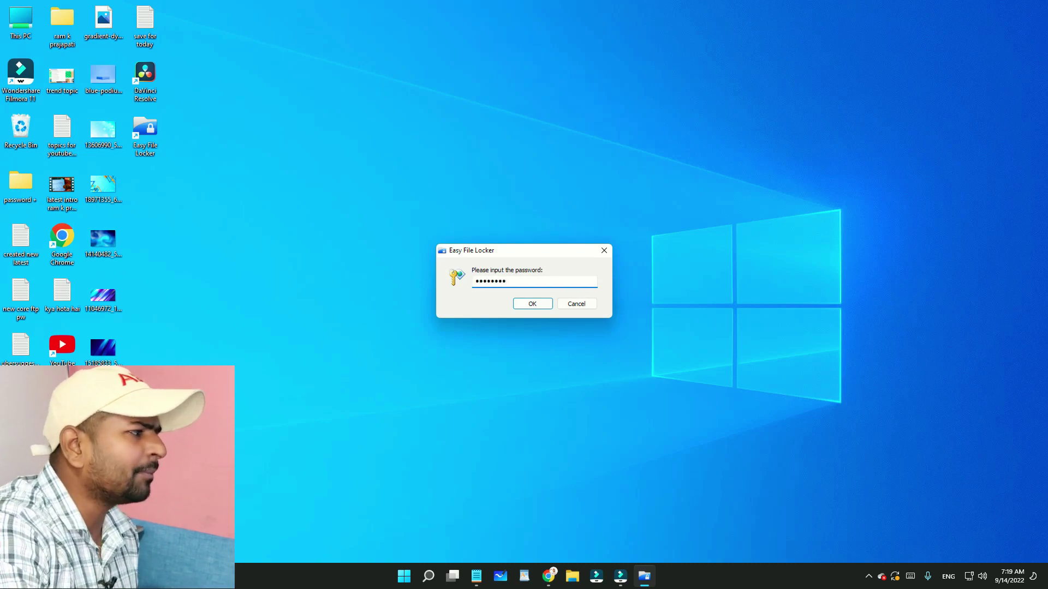
Confirm the startup password to reach Easy File Locker's main window
click(550, 306)
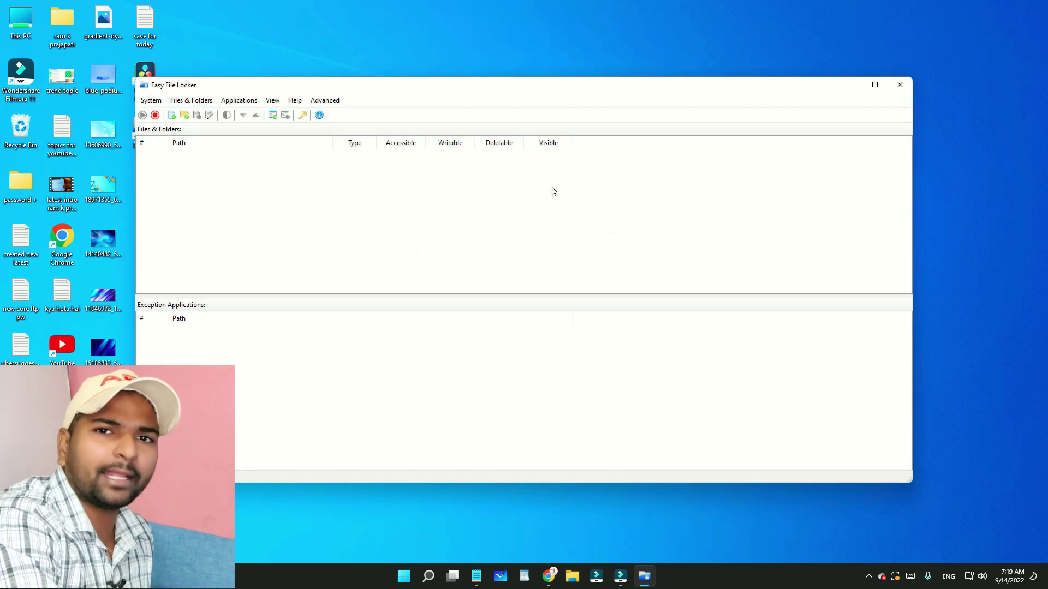
click(162, 100)
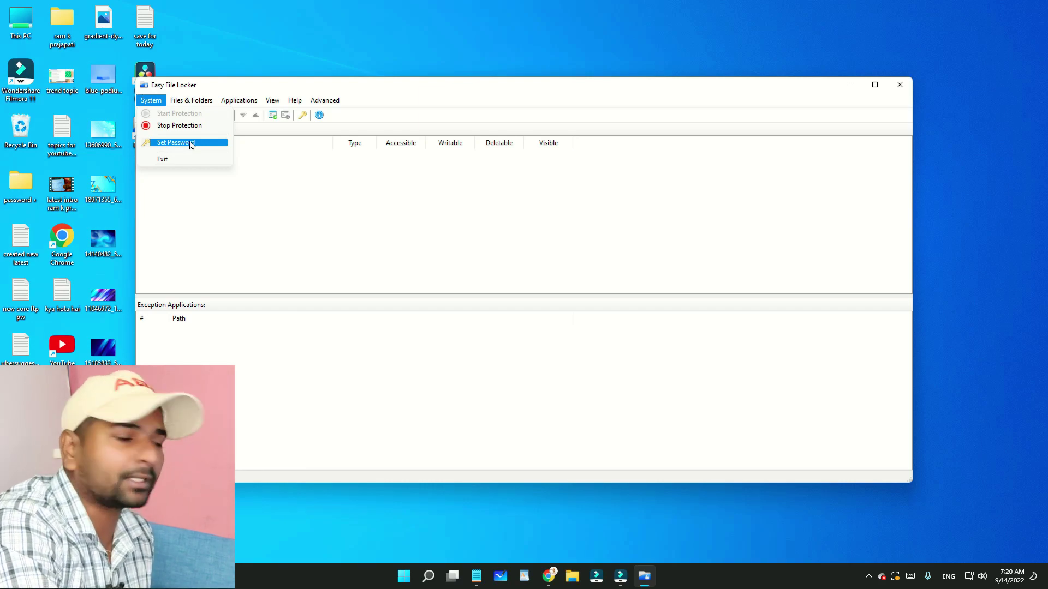
Set a new password via System > Set Password and acknowledge the success message
click(298, 178)
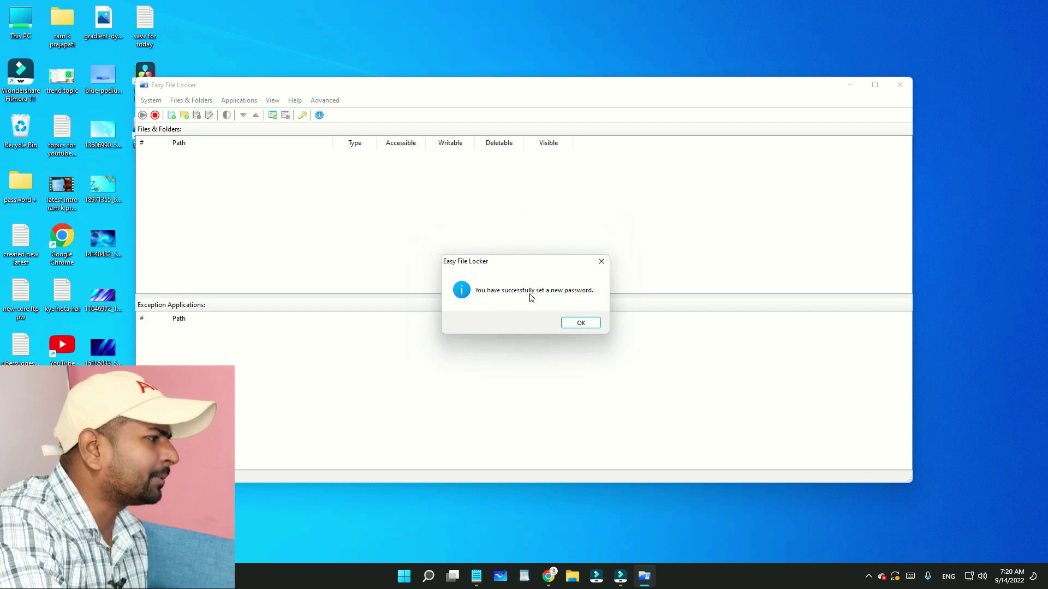
click(583, 323)
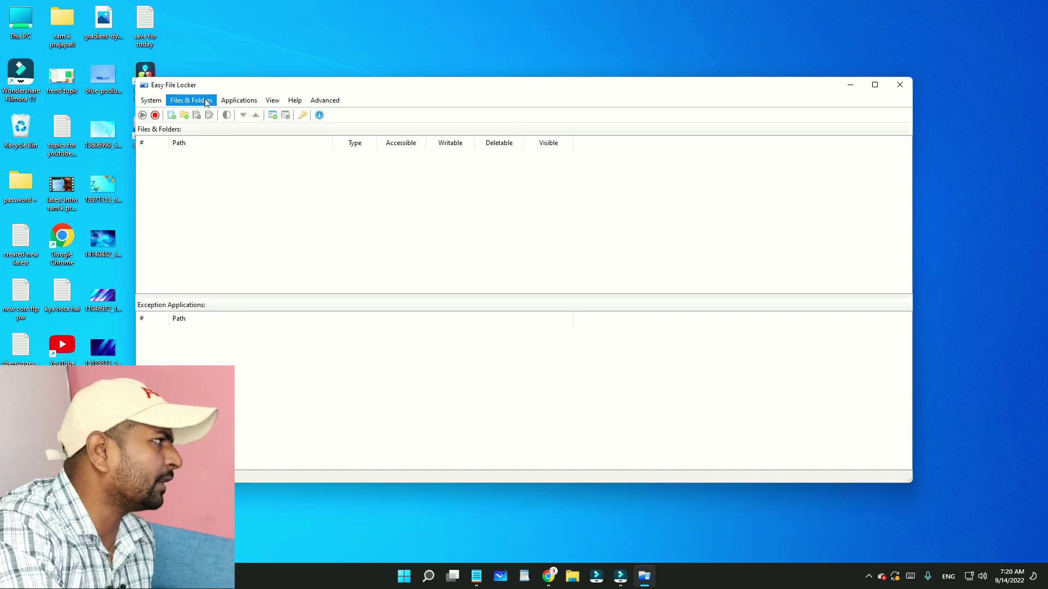
Lock folder D:\bheje gye file as visible but not accessible, writable or deletable
click(205, 102)
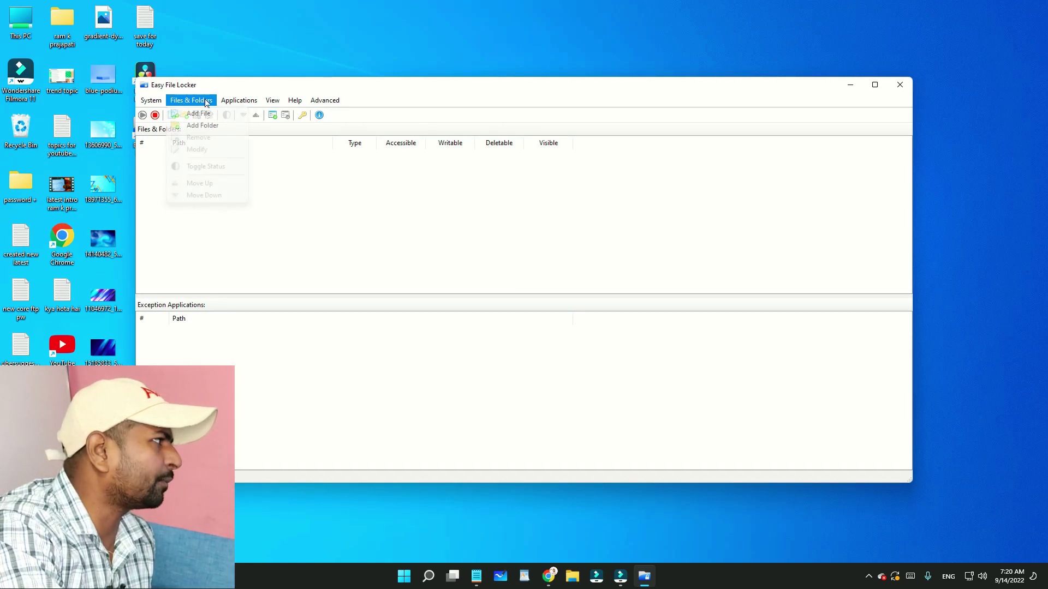
click(216, 126)
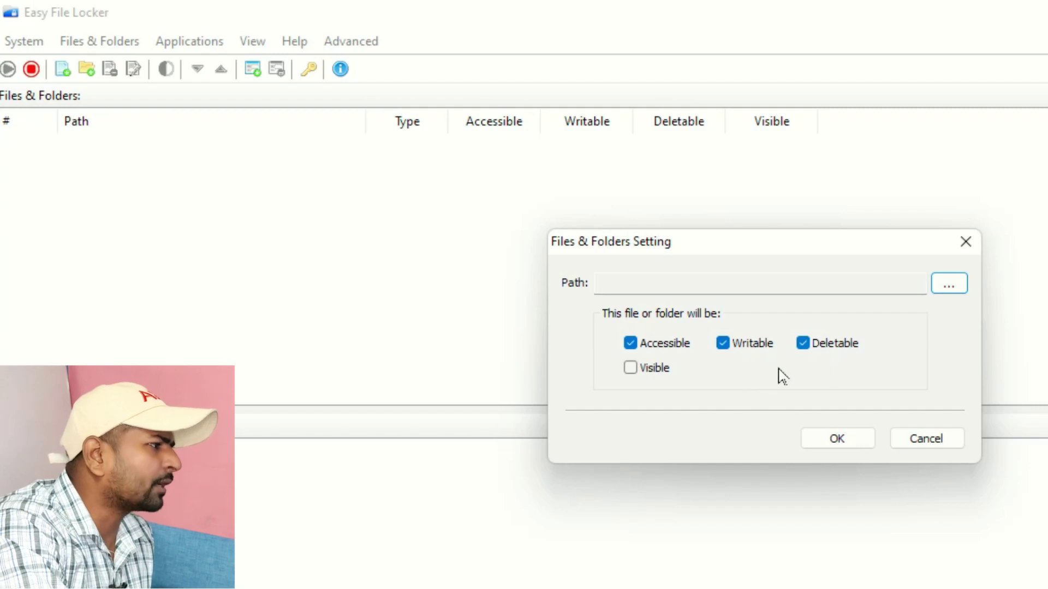
click(642, 375)
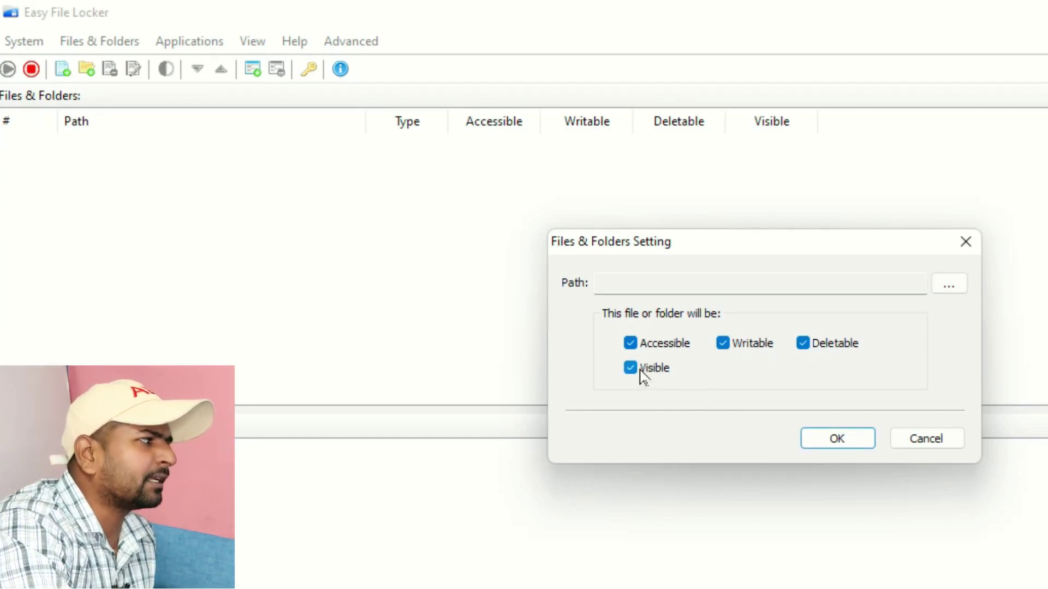
click(637, 345)
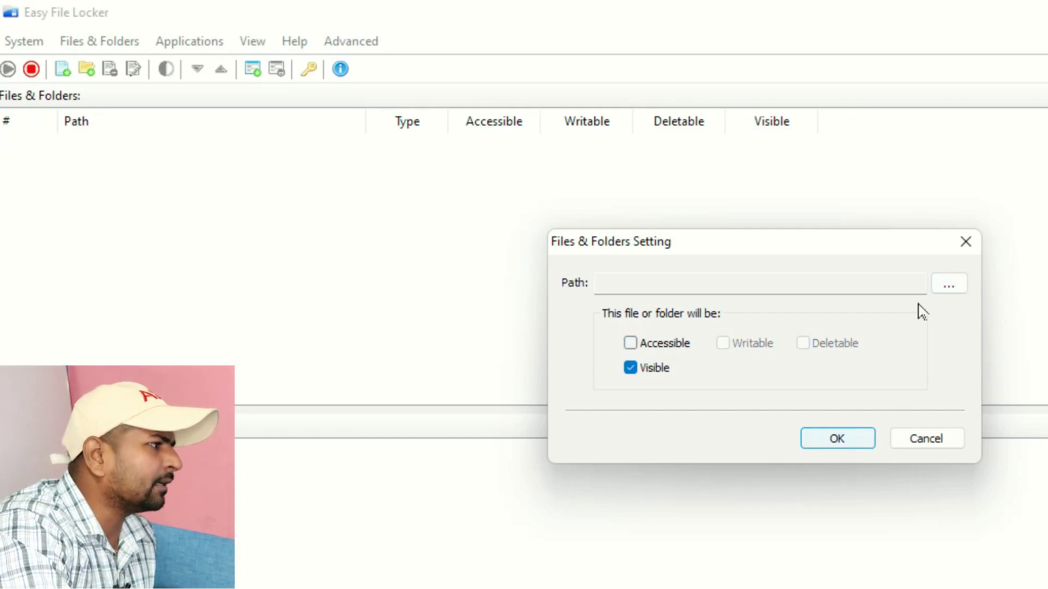
click(946, 285)
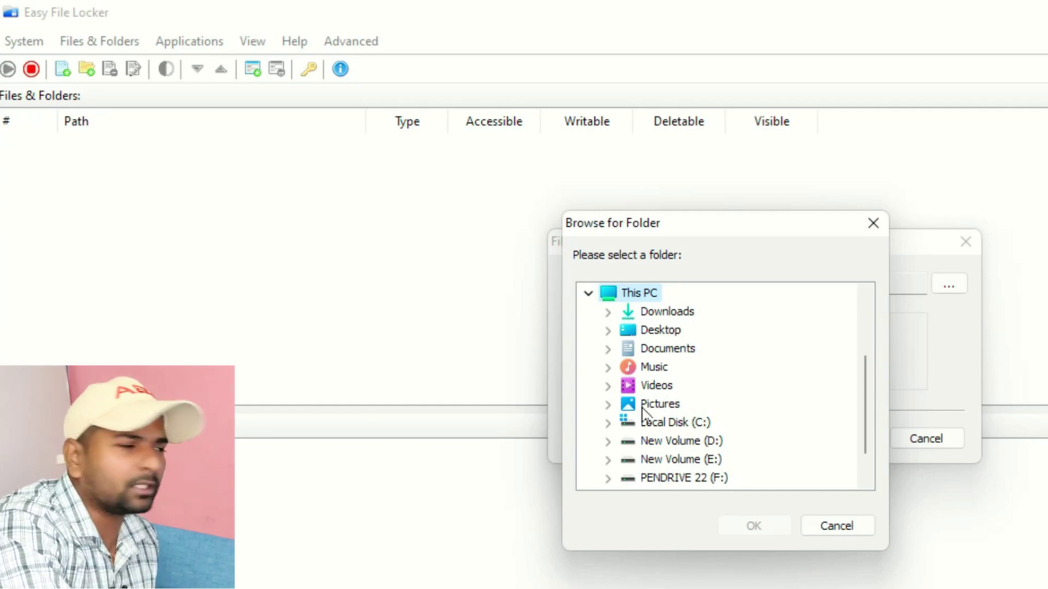
scroll(709, 406, down, 1)
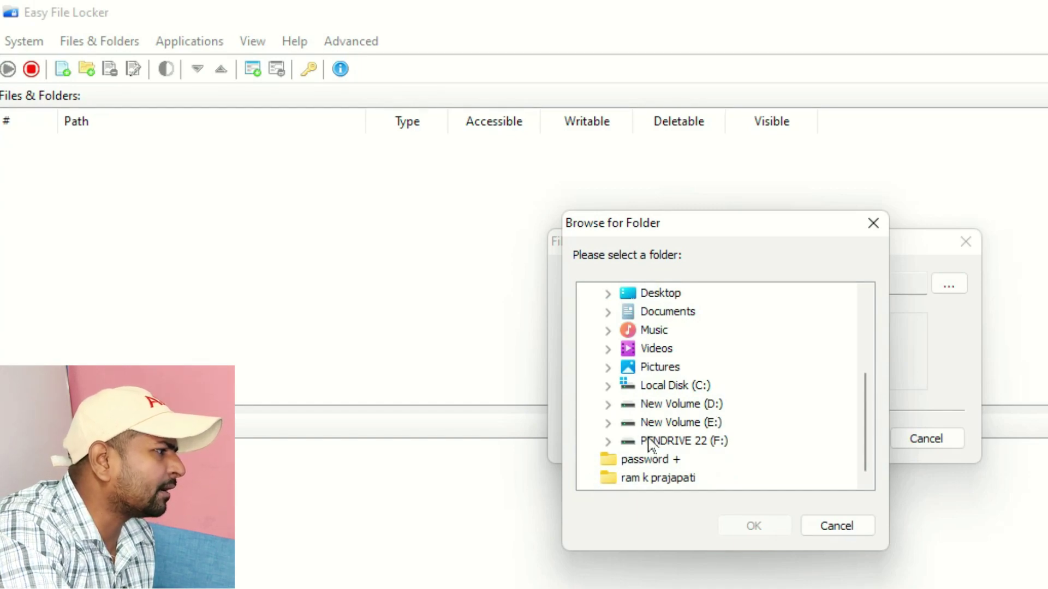
click(628, 410)
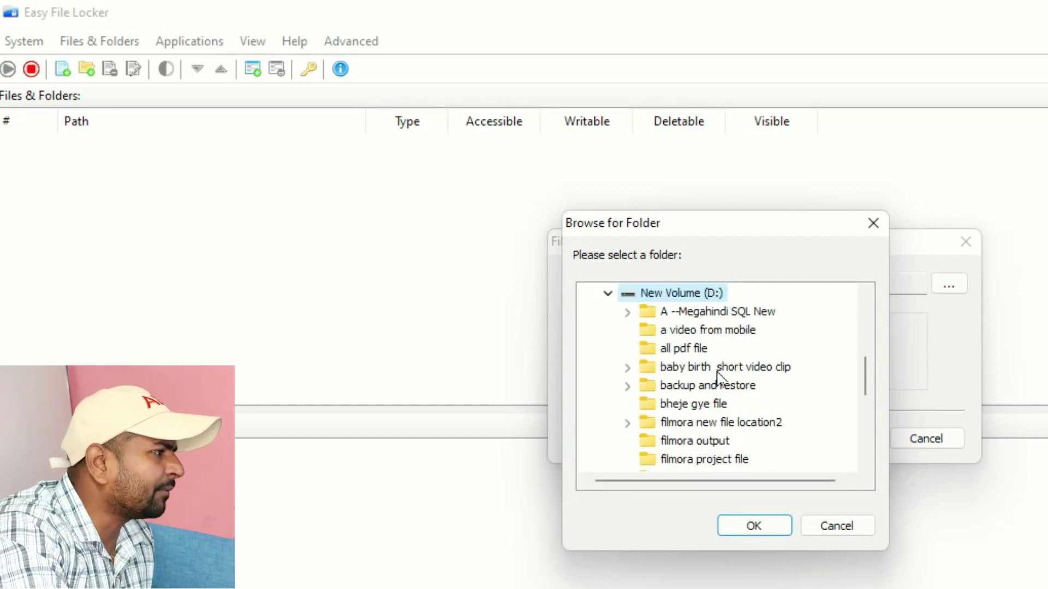
click(719, 405)
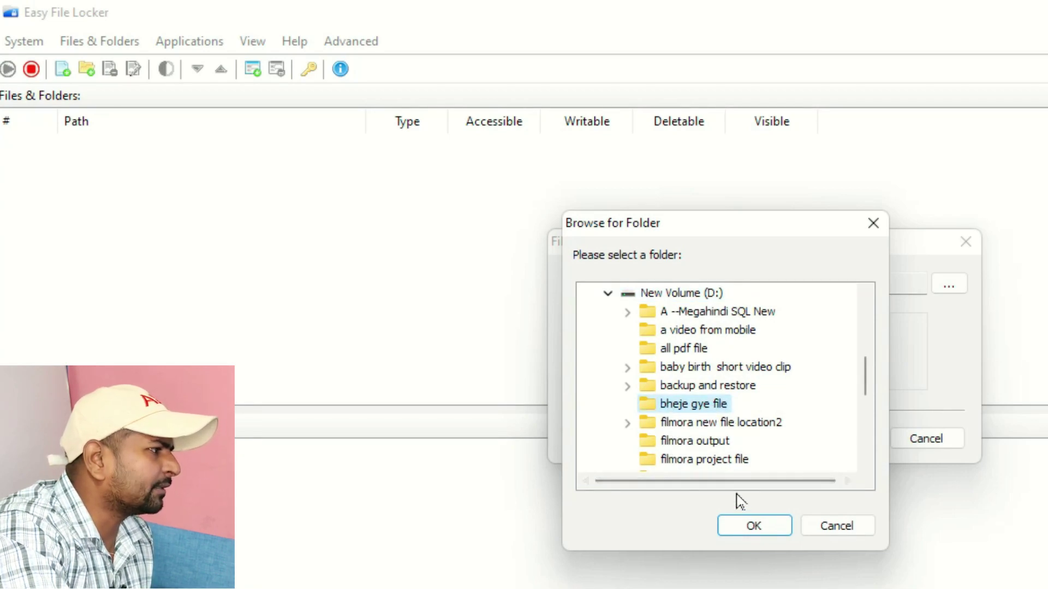
click(753, 526)
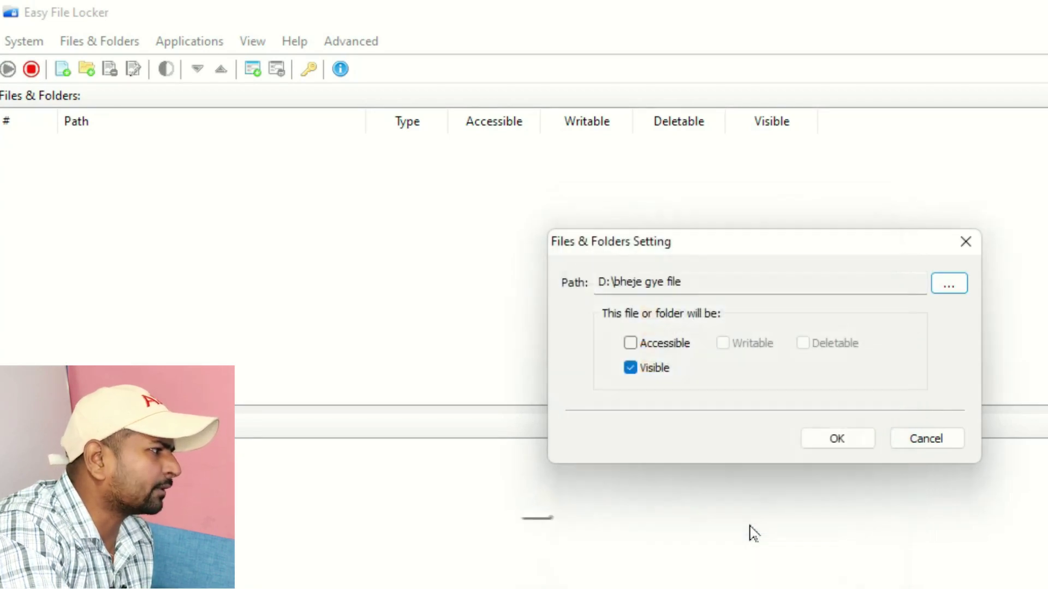
click(832, 440)
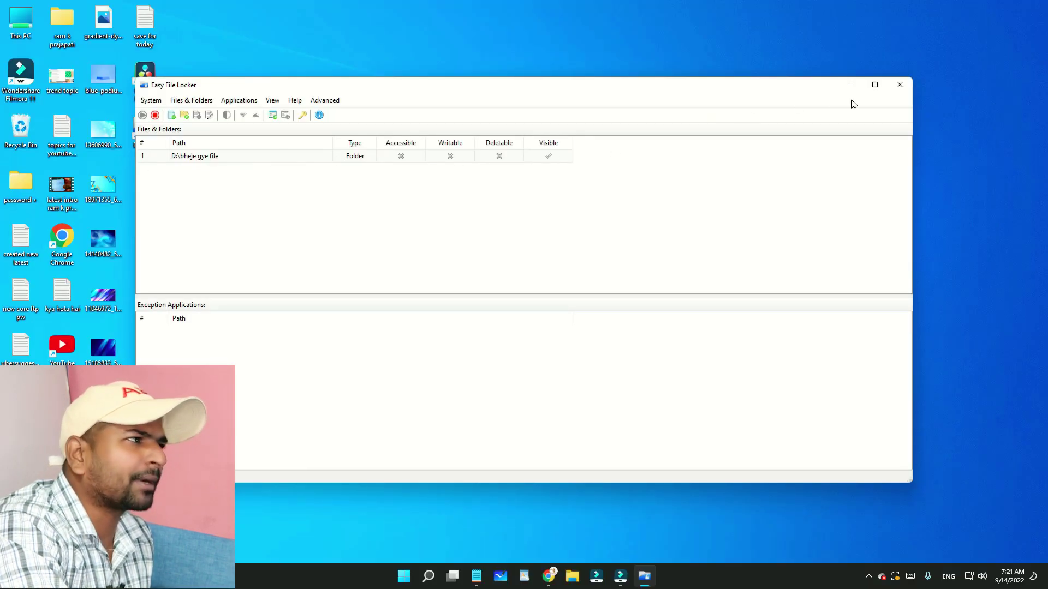
Close Easy File Locker and try opening D:\bheje gye file in File Explorer
click(899, 85)
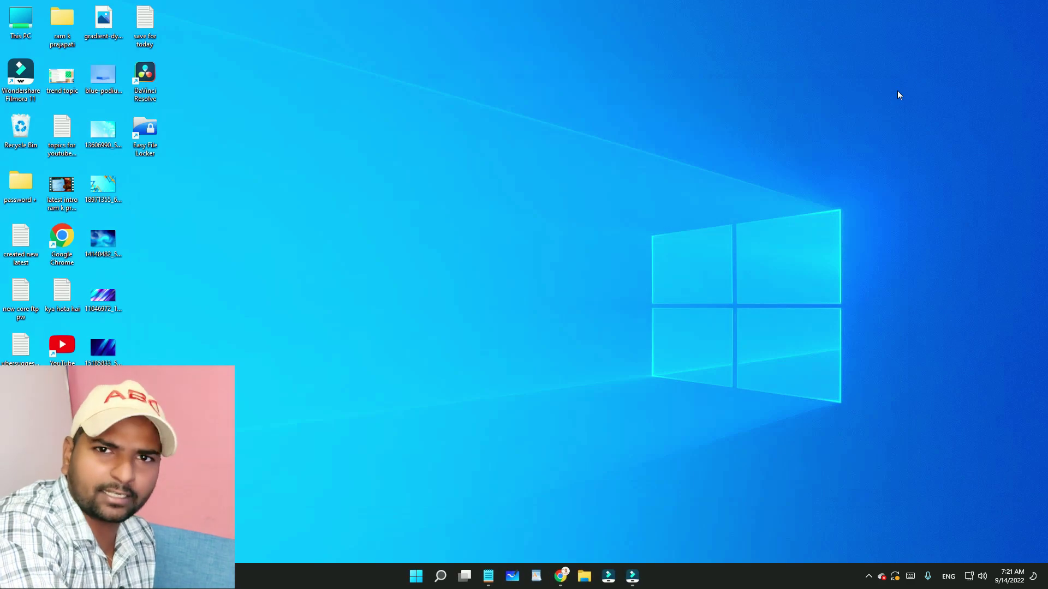
double_click(23, 19)
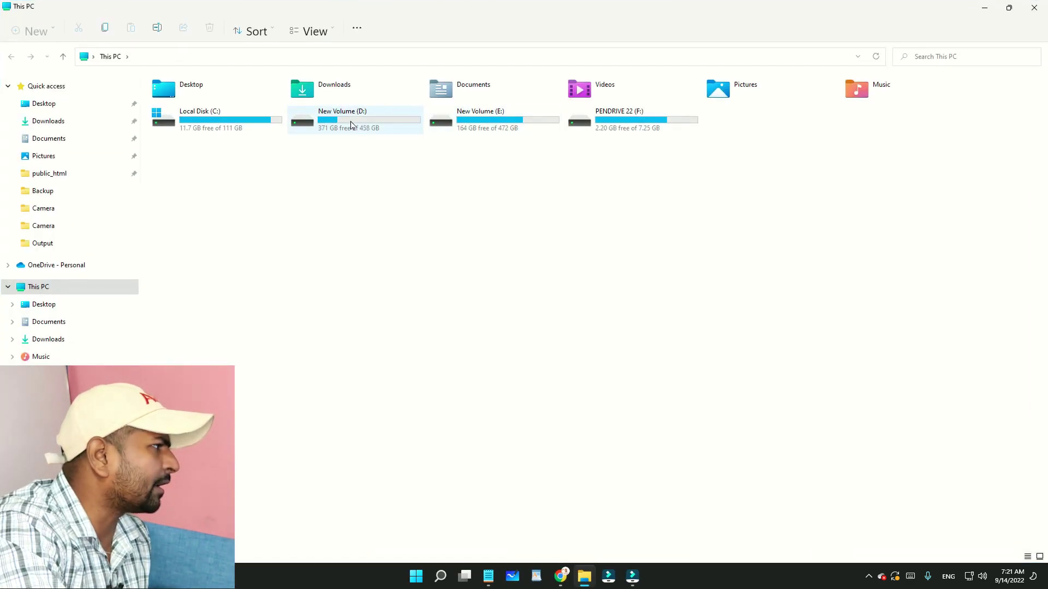
double_click(351, 124)
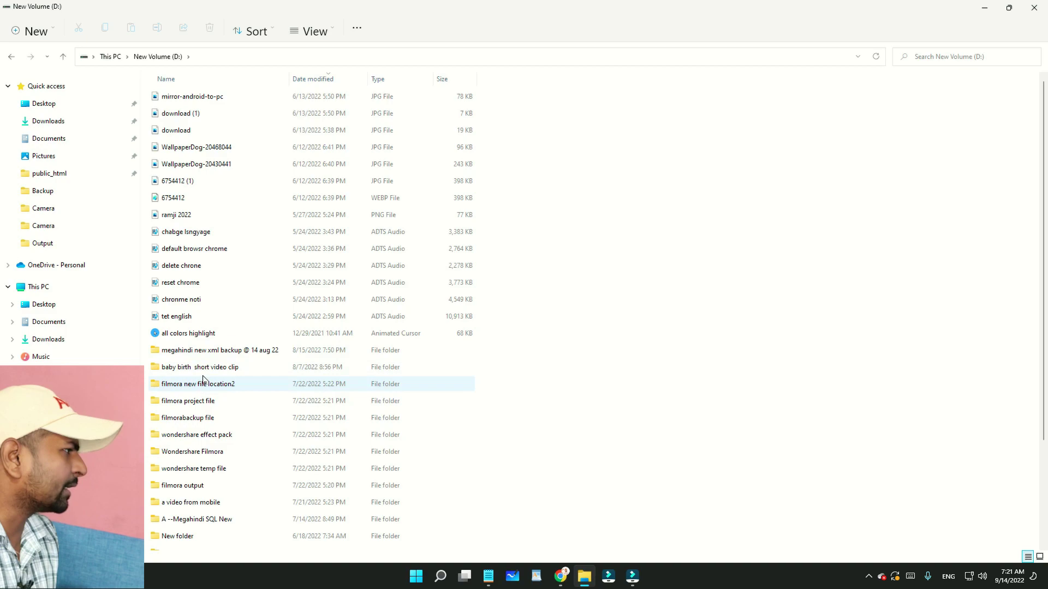
scroll(218, 371, down, 3)
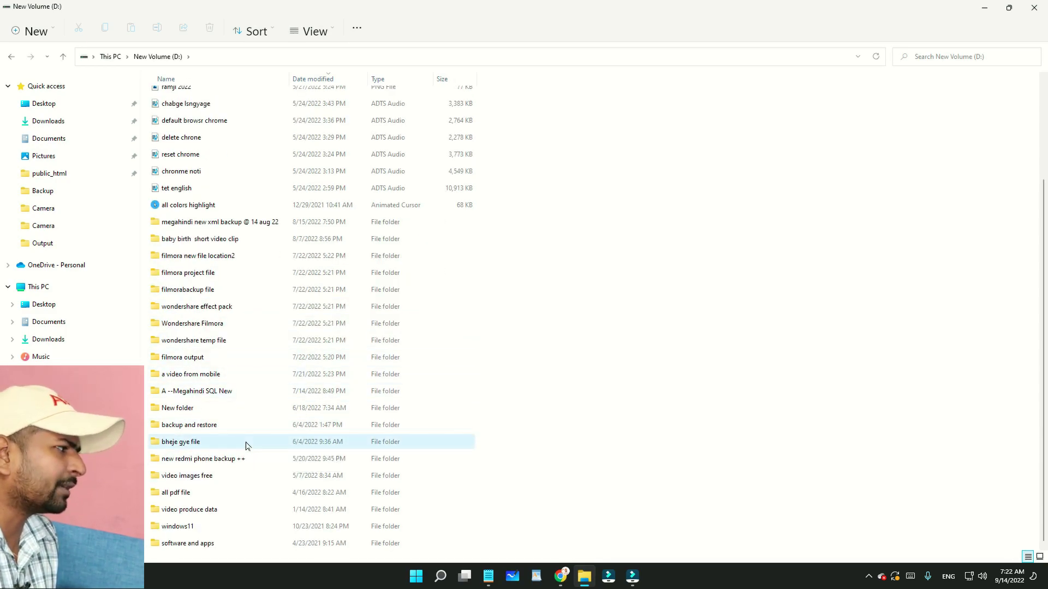
double_click(245, 443)
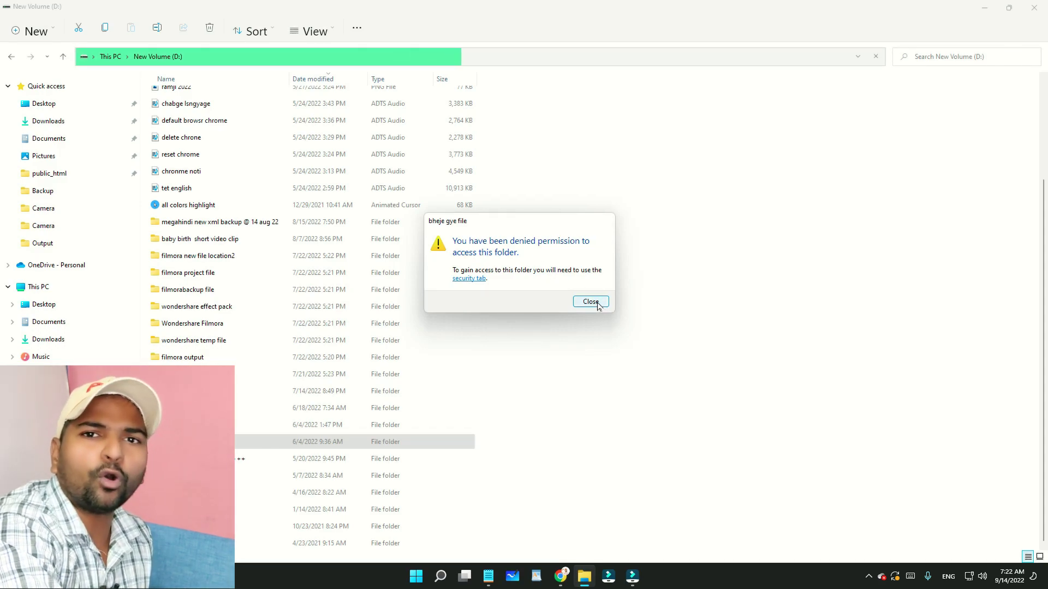
Inspect the folder's Security and Advanced security settings, then close the properties dialogs
click(479, 279)
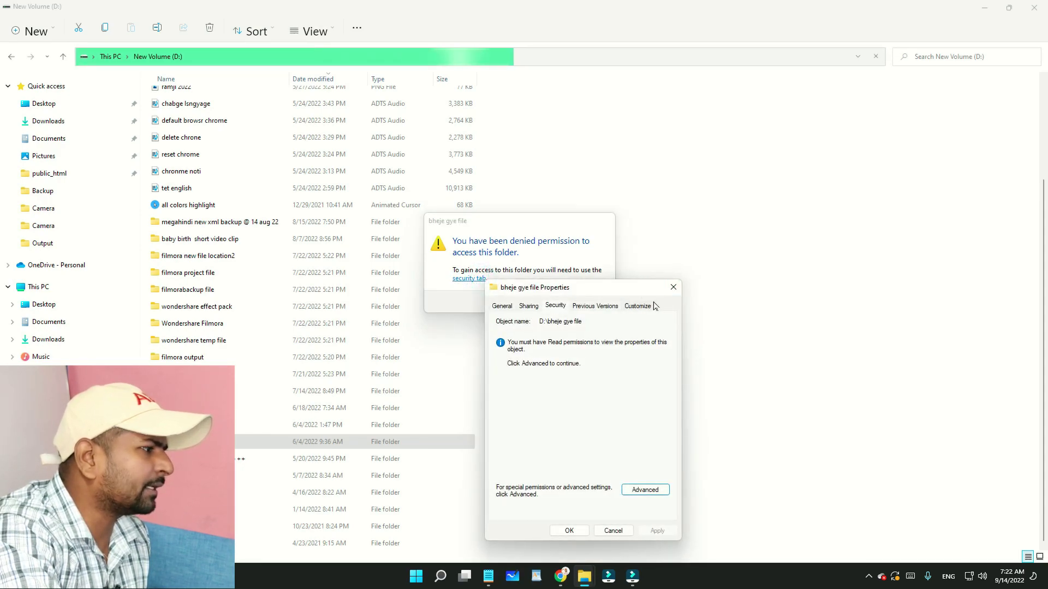
click(644, 490)
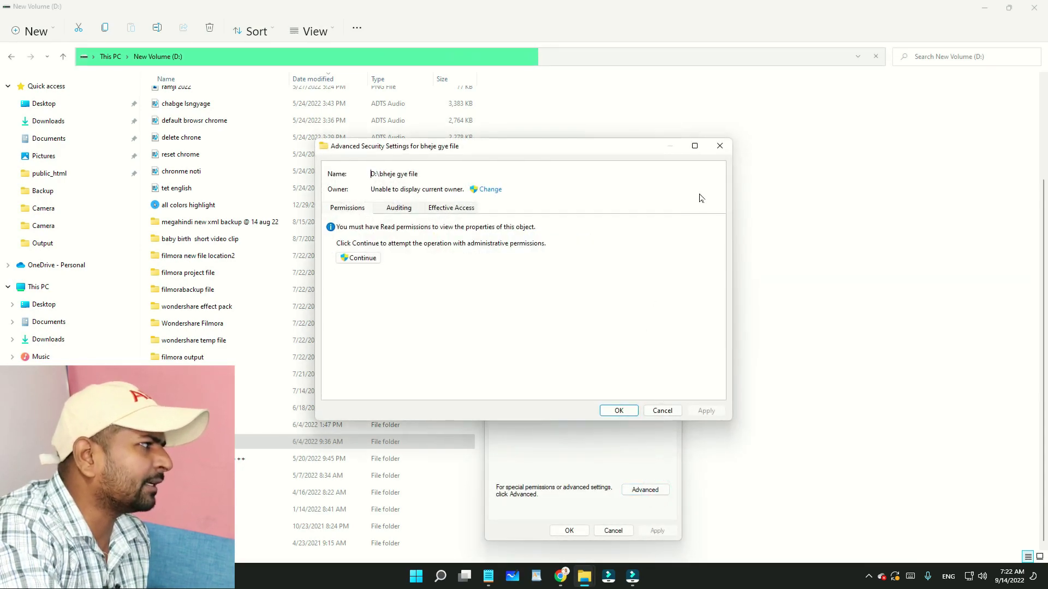
click(719, 145)
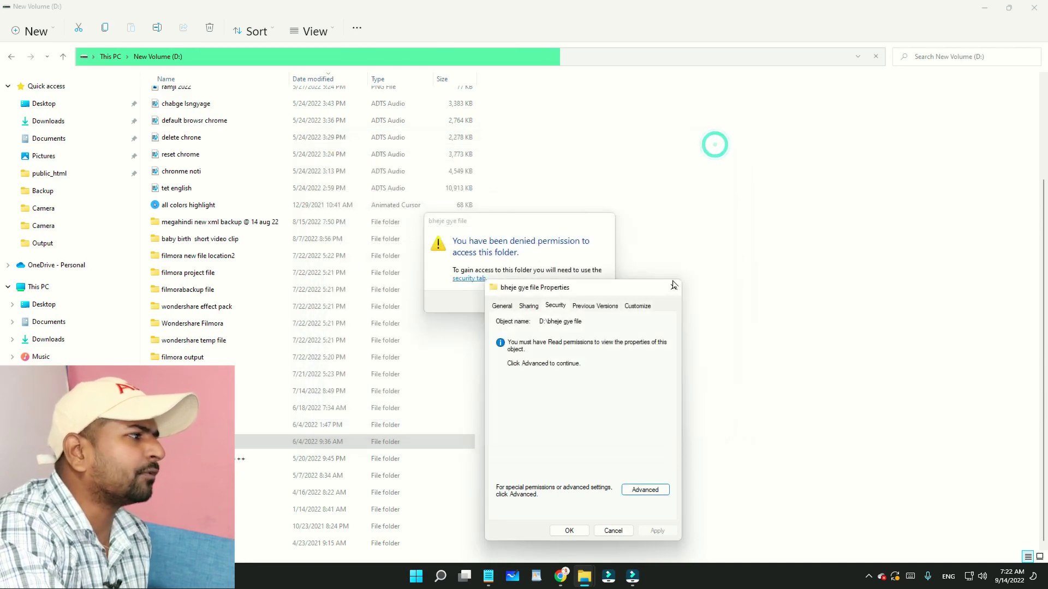
click(672, 287)
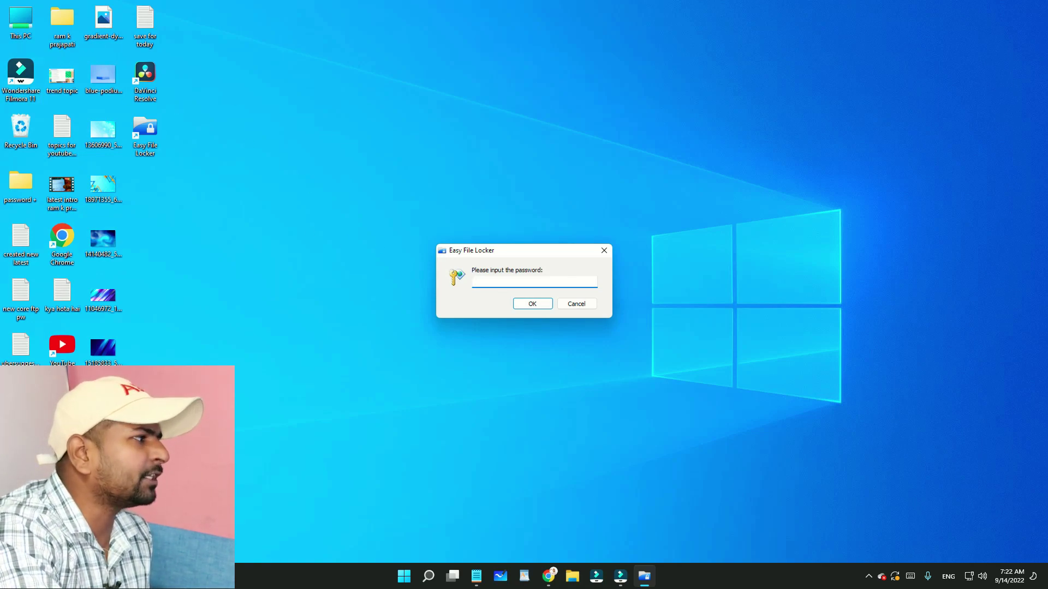
Enter the program password to open Easy File Locker's main window
click(558, 282)
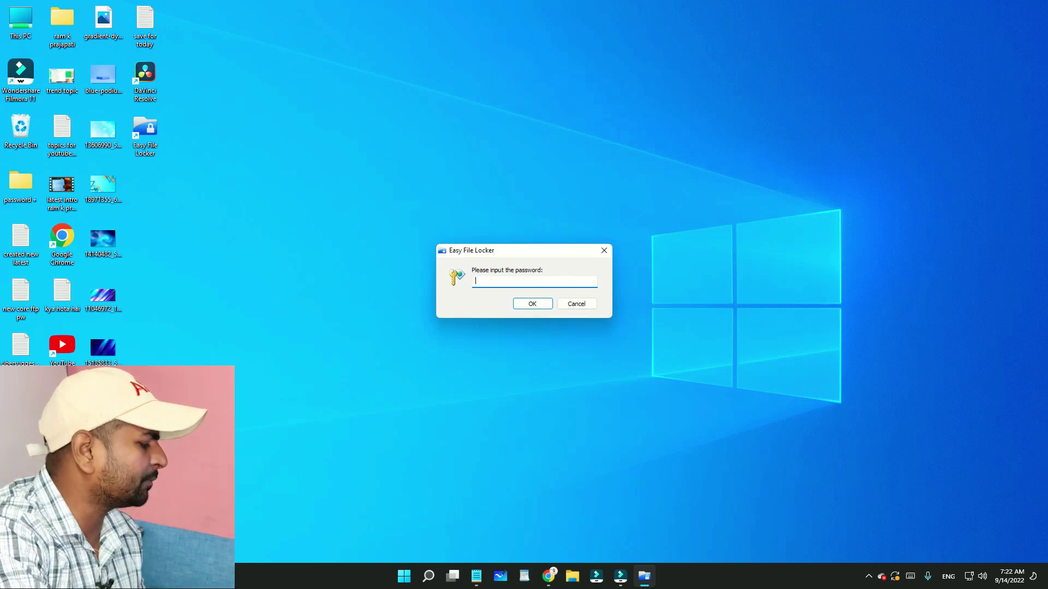
text(1234567)
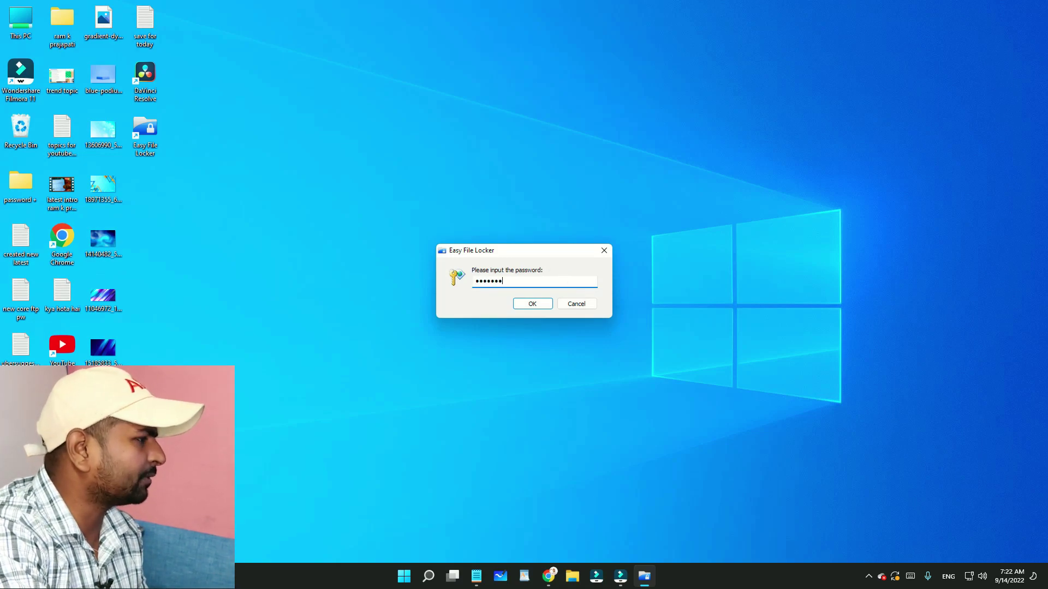
text(8)
click(532, 303)
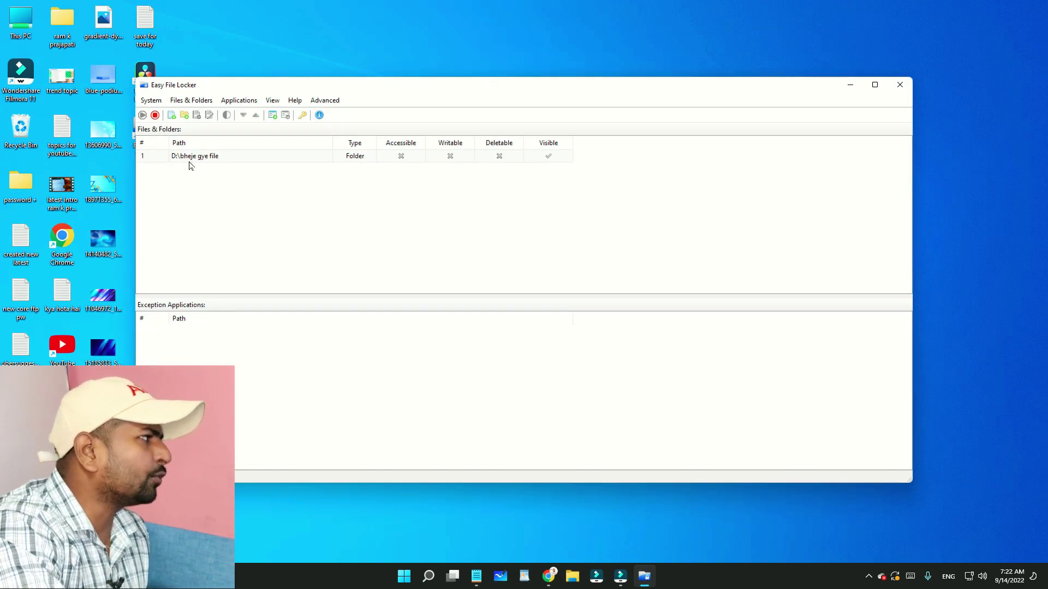
Remove D:\bheje gye file from the protected list, confirm, and close the program
click(191, 101)
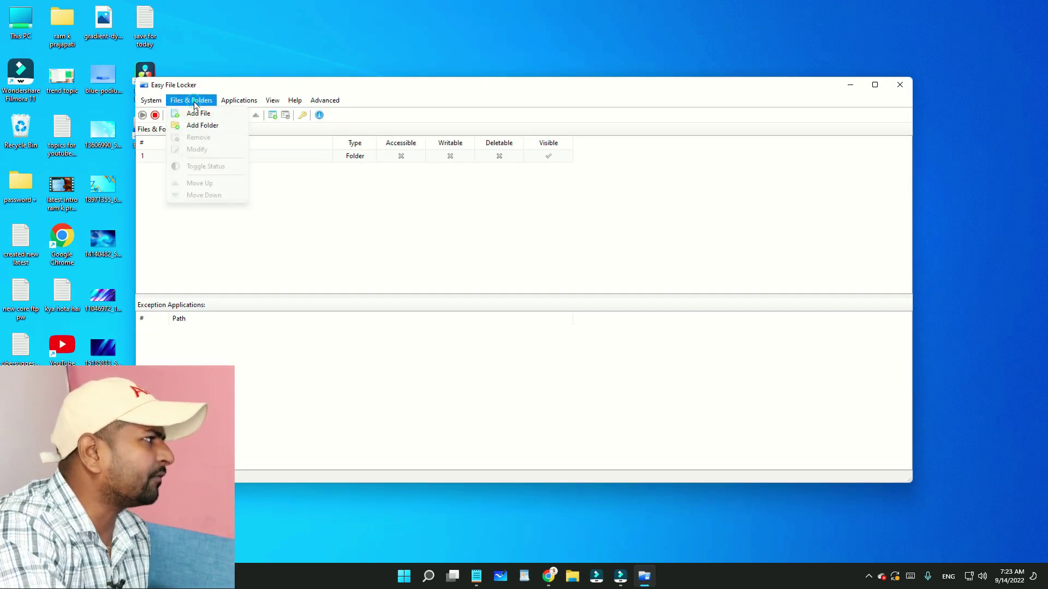
click(298, 188)
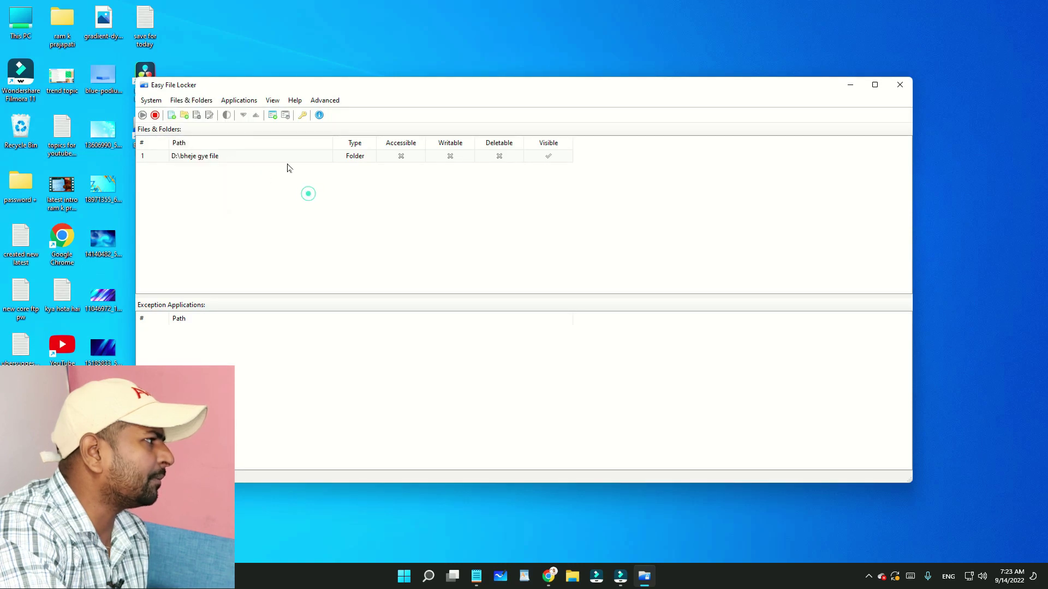
click(284, 159)
click(205, 104)
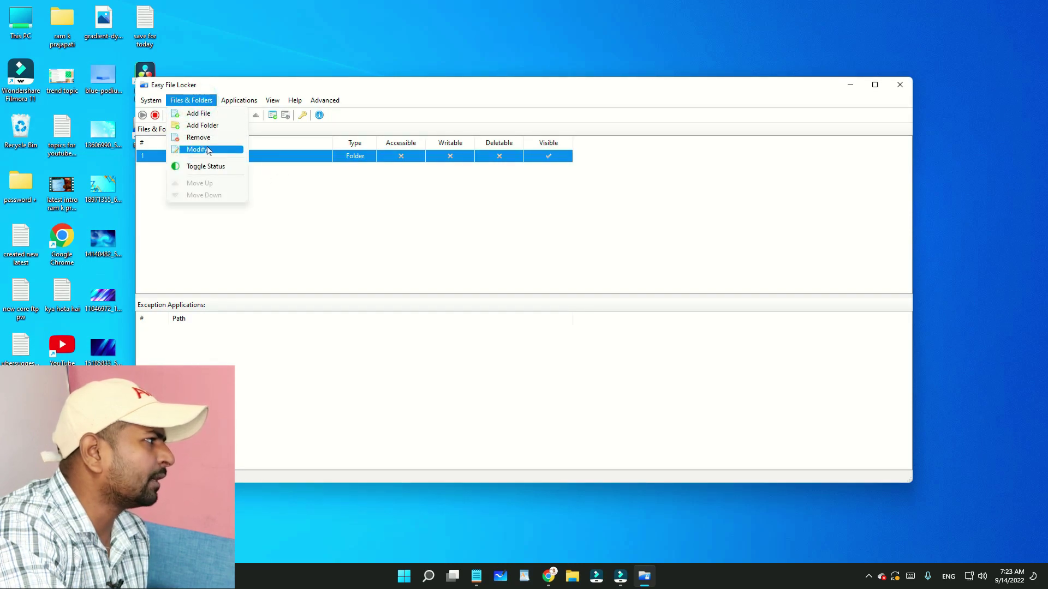
click(218, 138)
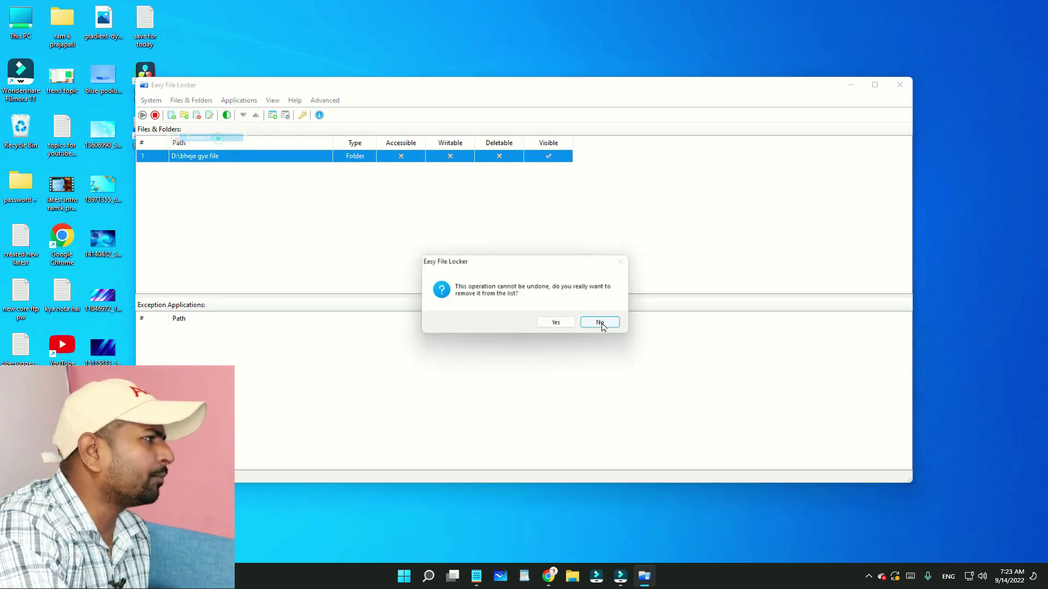
click(556, 323)
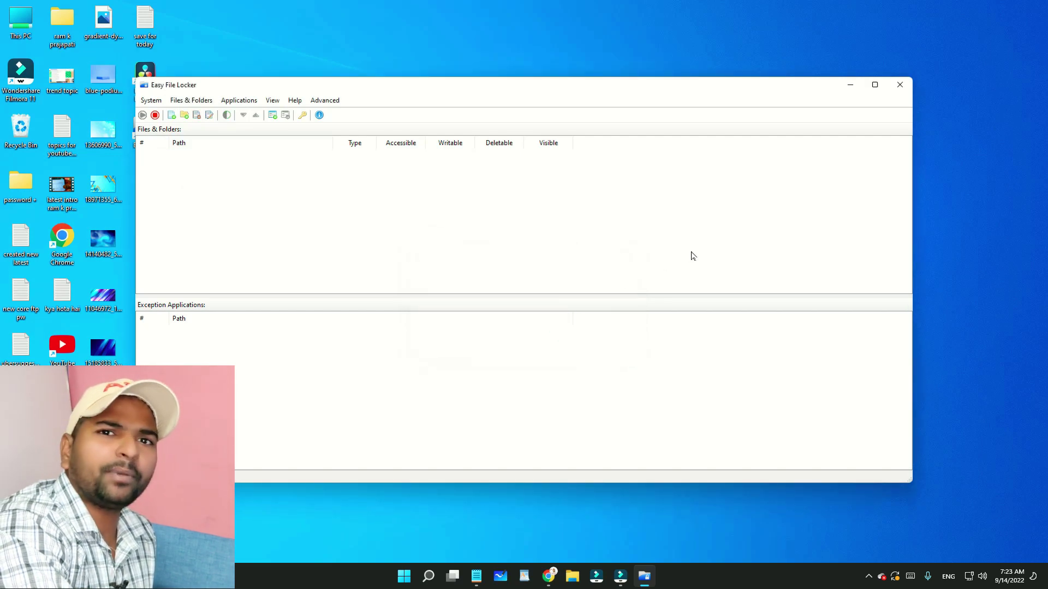
click(899, 86)
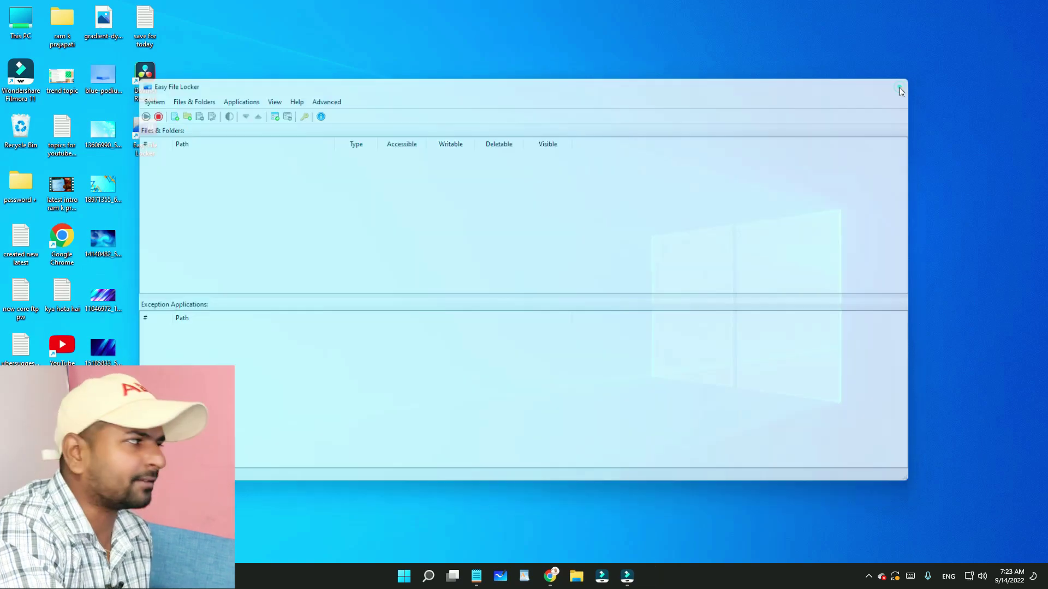